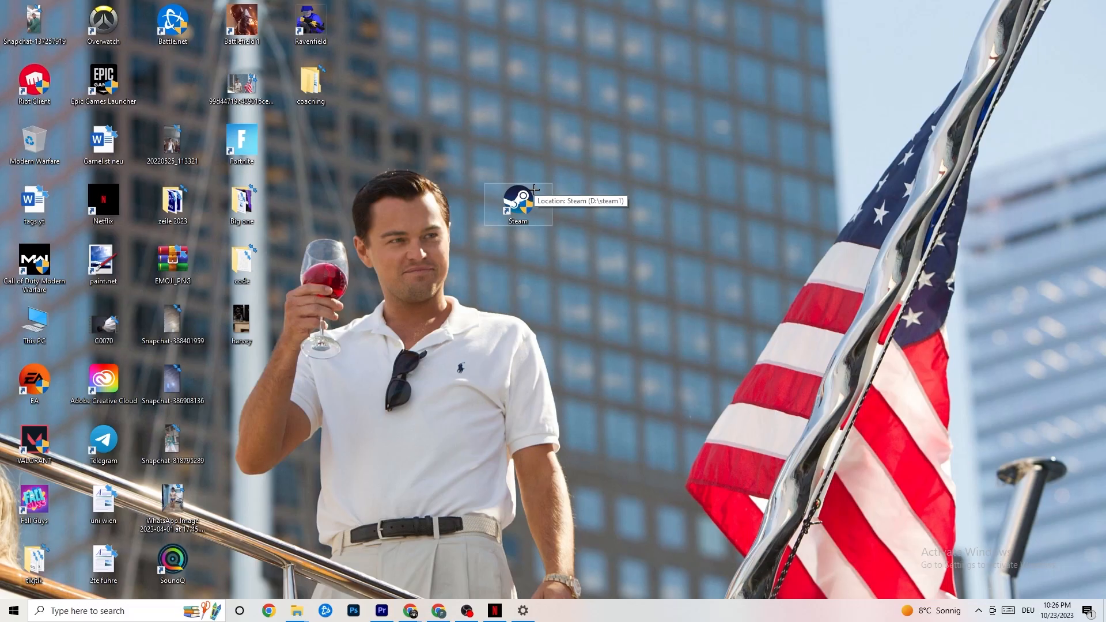
Bring up the Steam shortcut's properties on the Compatibility tab
right_click(528, 201)
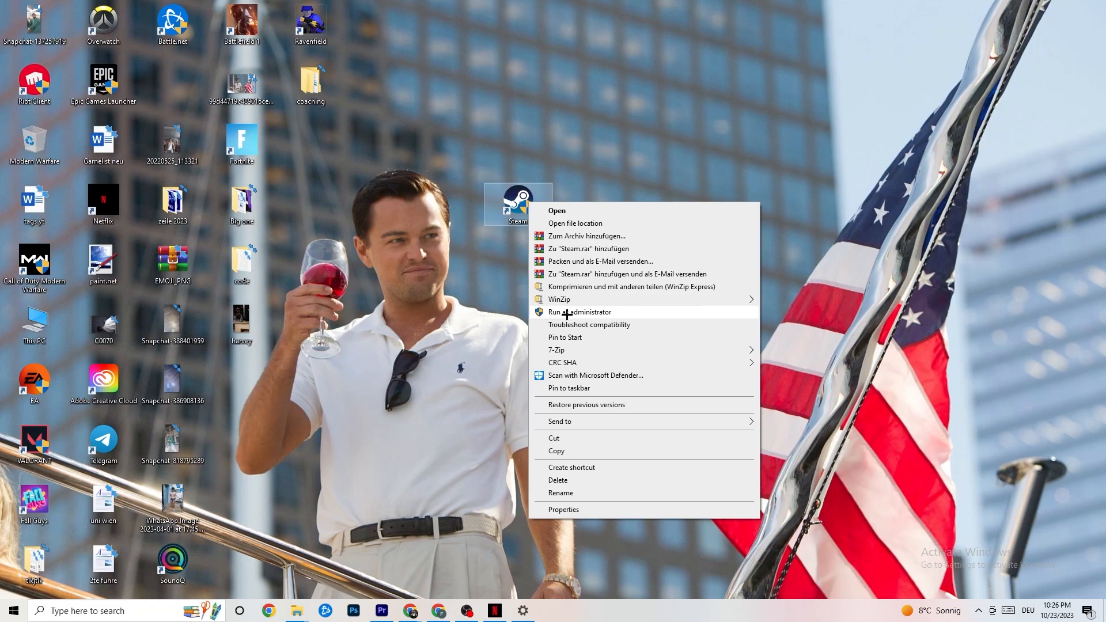
click(479, 305)
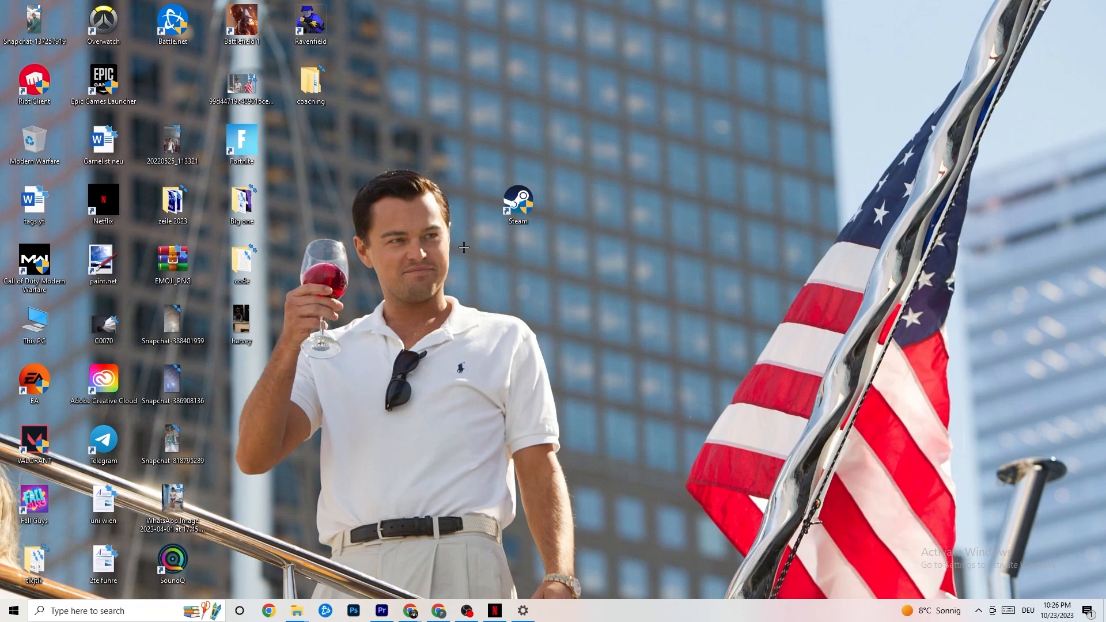
right_click(516, 205)
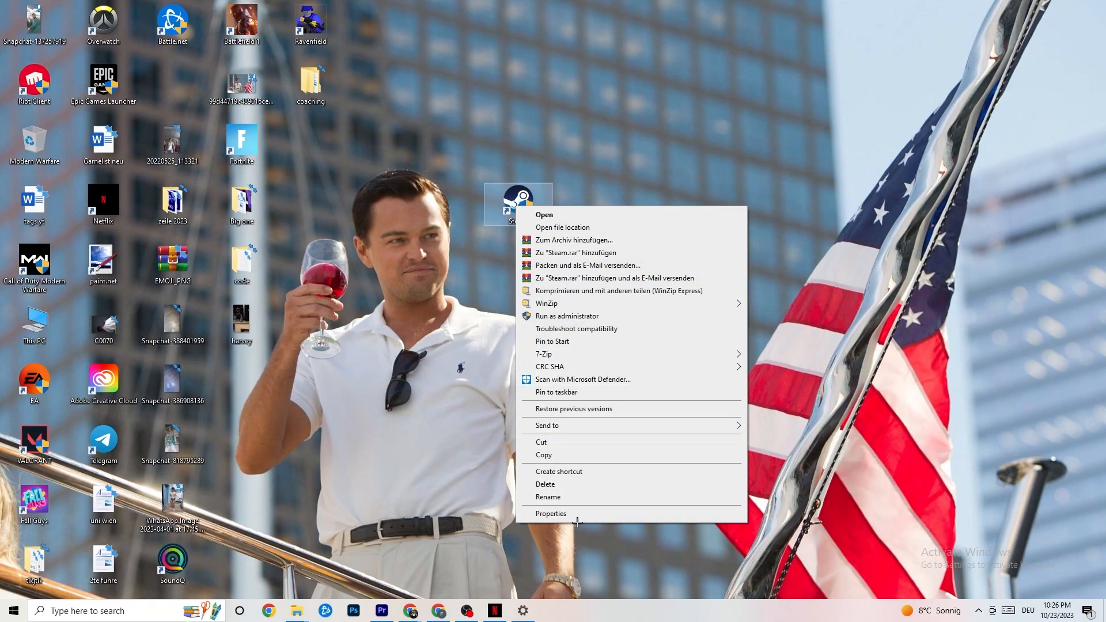
click(551, 514)
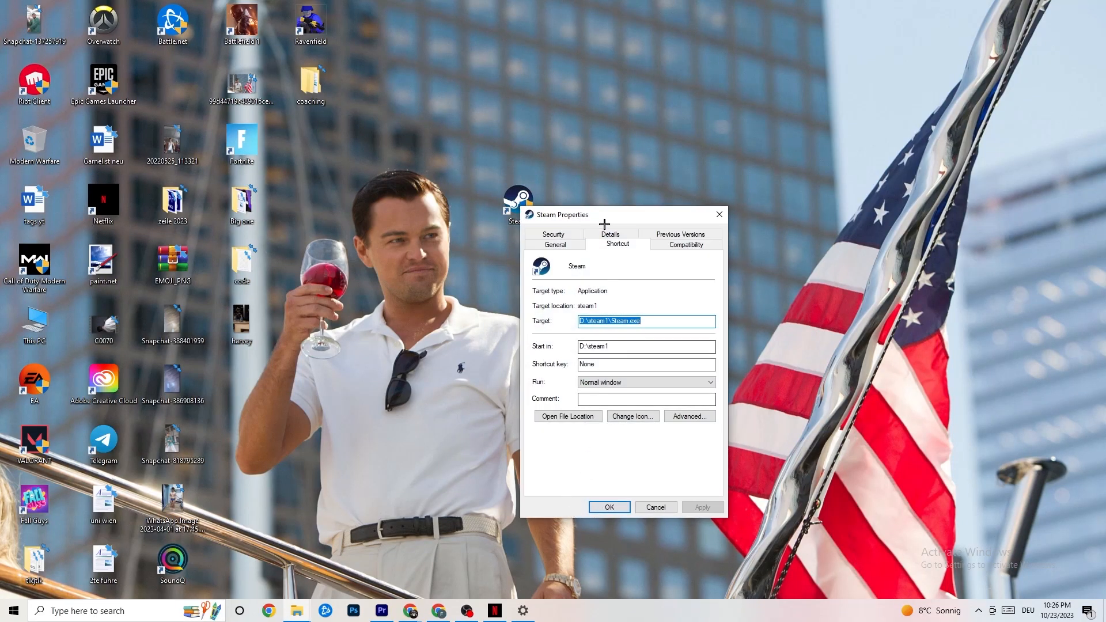
drag(601, 215, 545, 129)
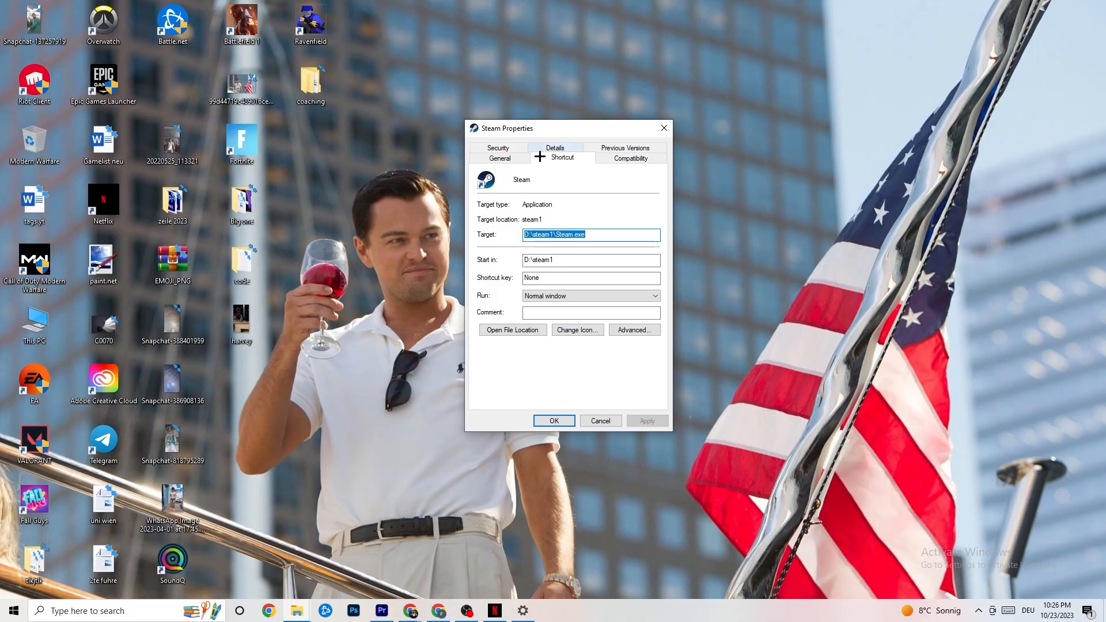
click(600, 156)
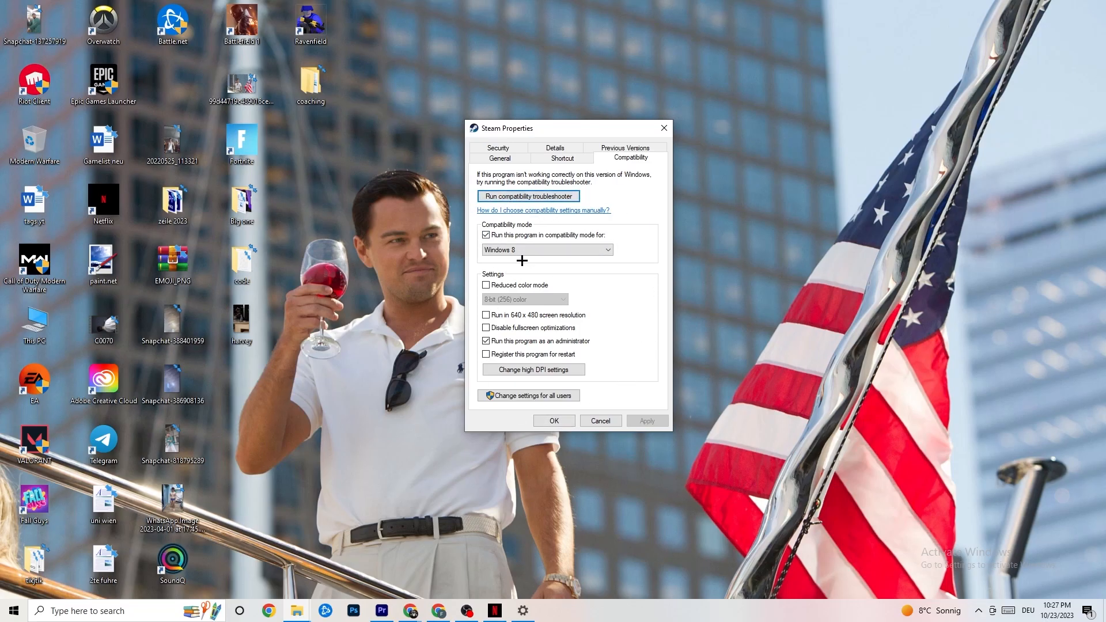
Set Steam to run as administrator in Windows 8 compatibility mode and apply with OK
click(485, 236)
click(536, 249)
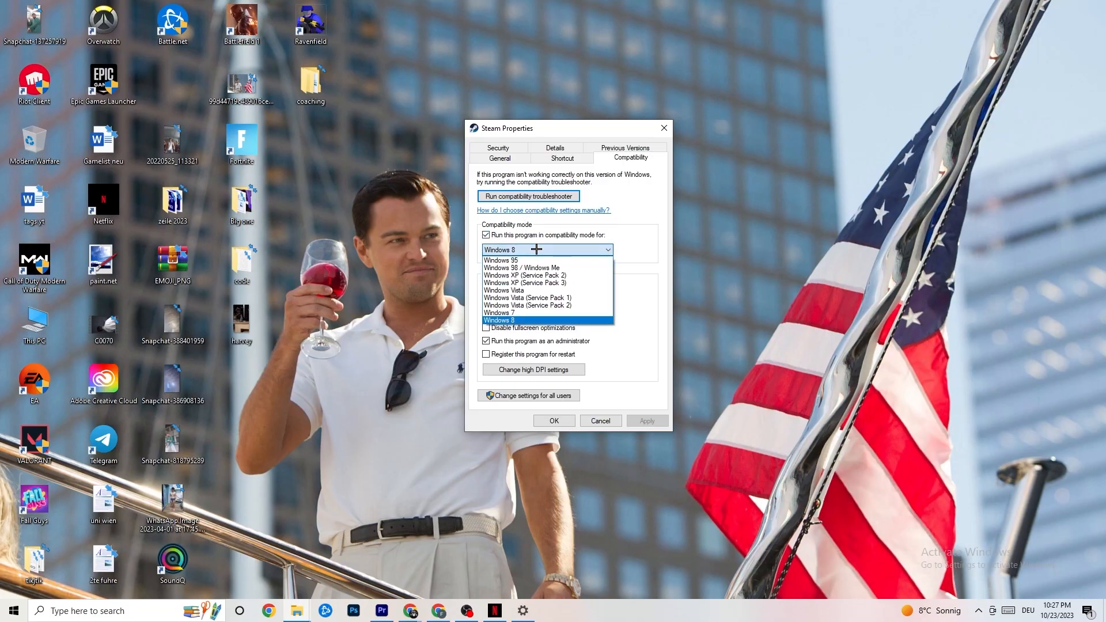
click(626, 270)
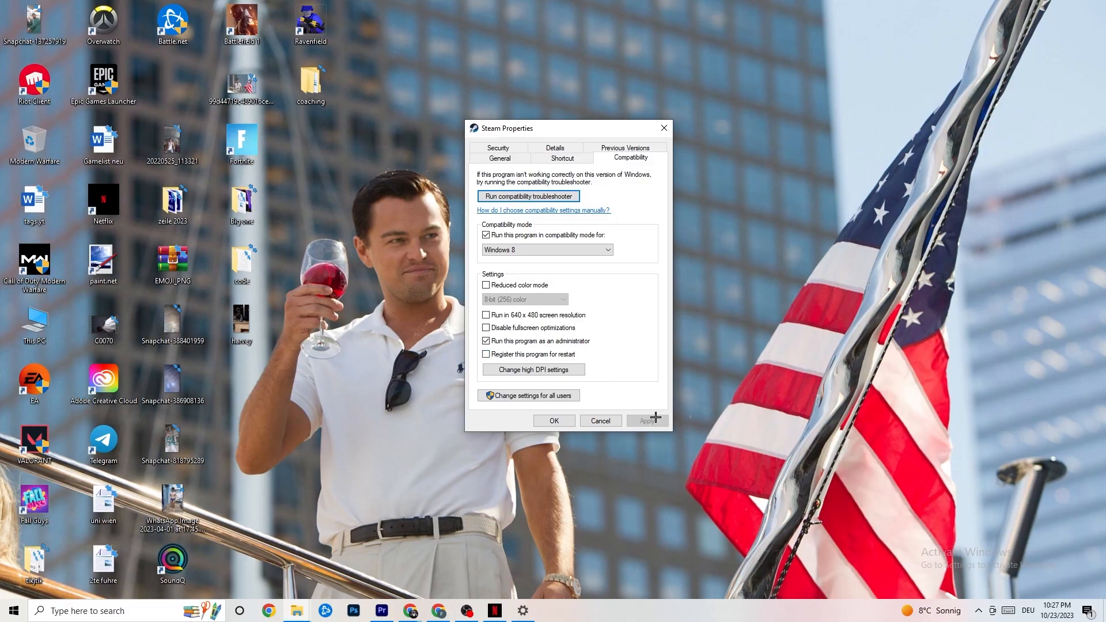
click(554, 421)
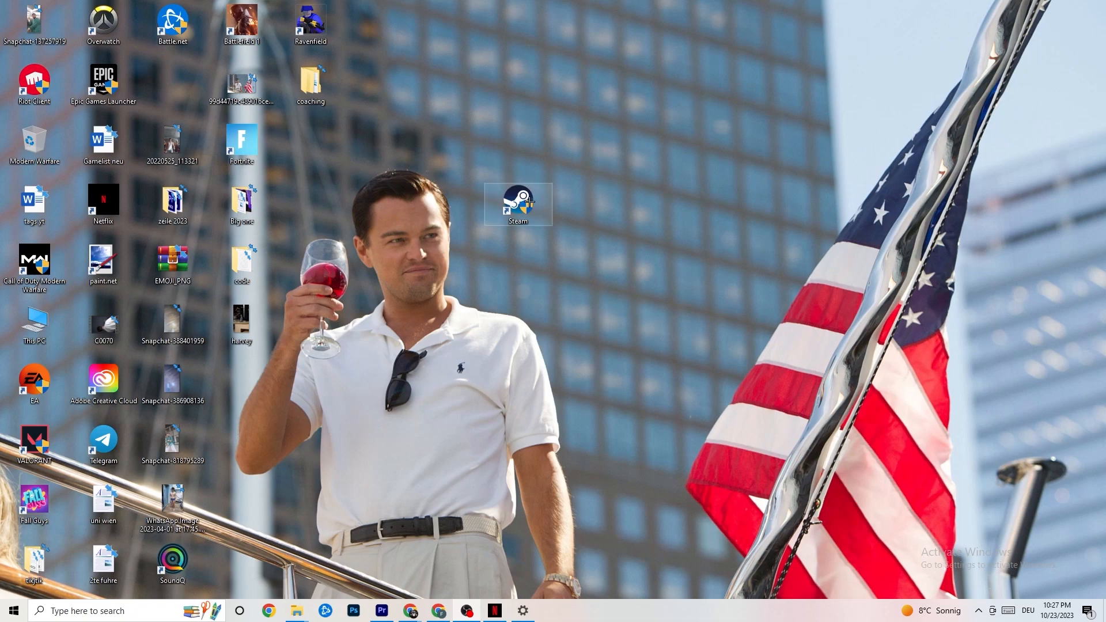
click(0, 621)
click(439, 474)
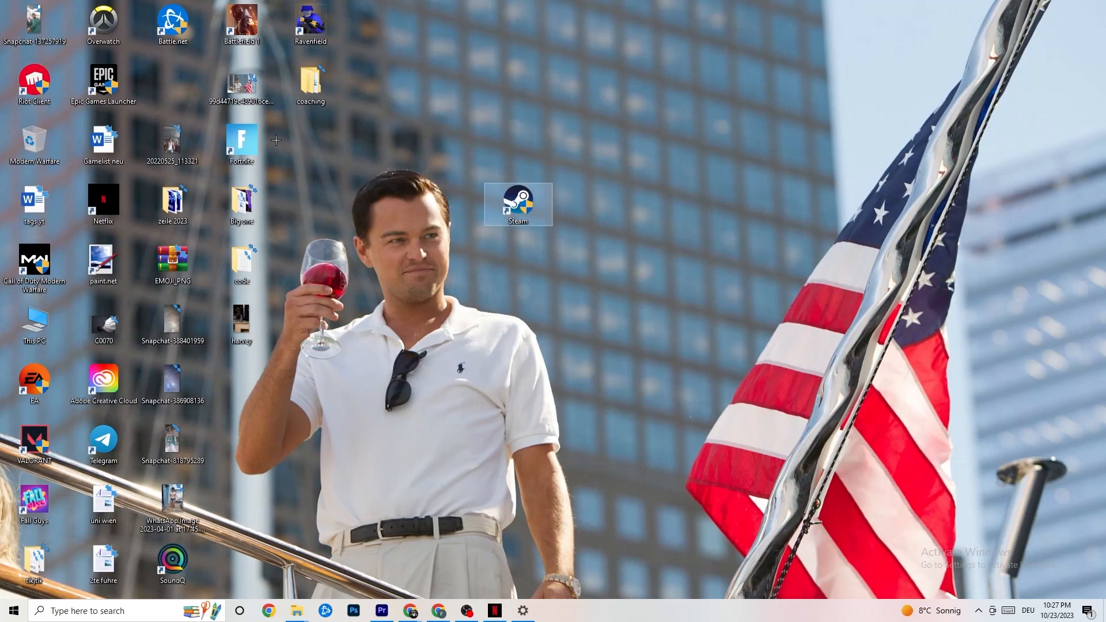
right_click(507, 211)
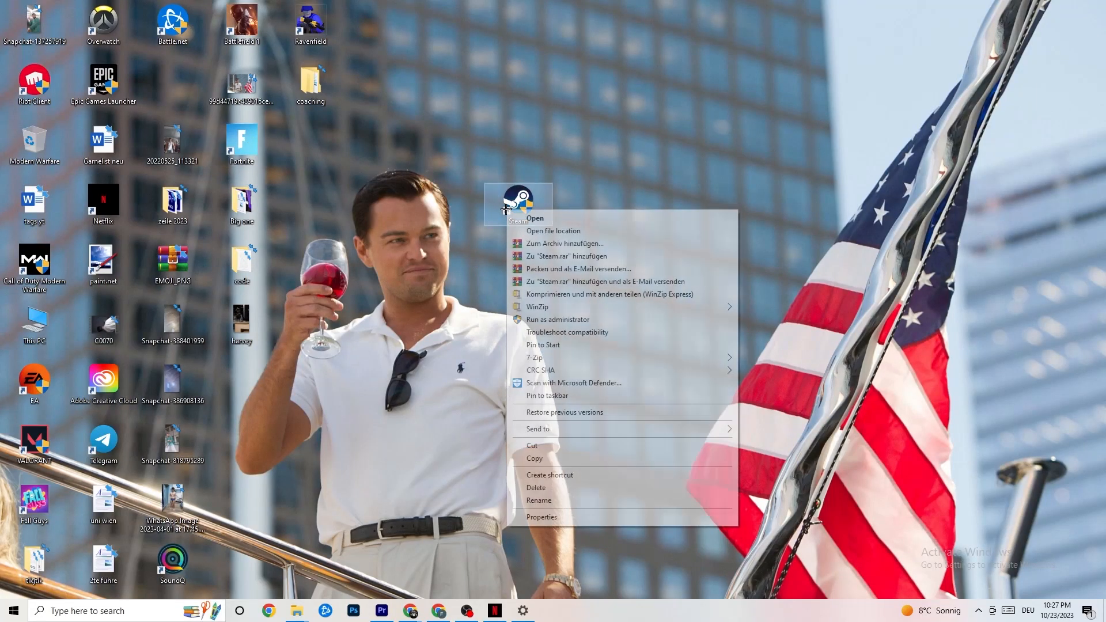
click(446, 325)
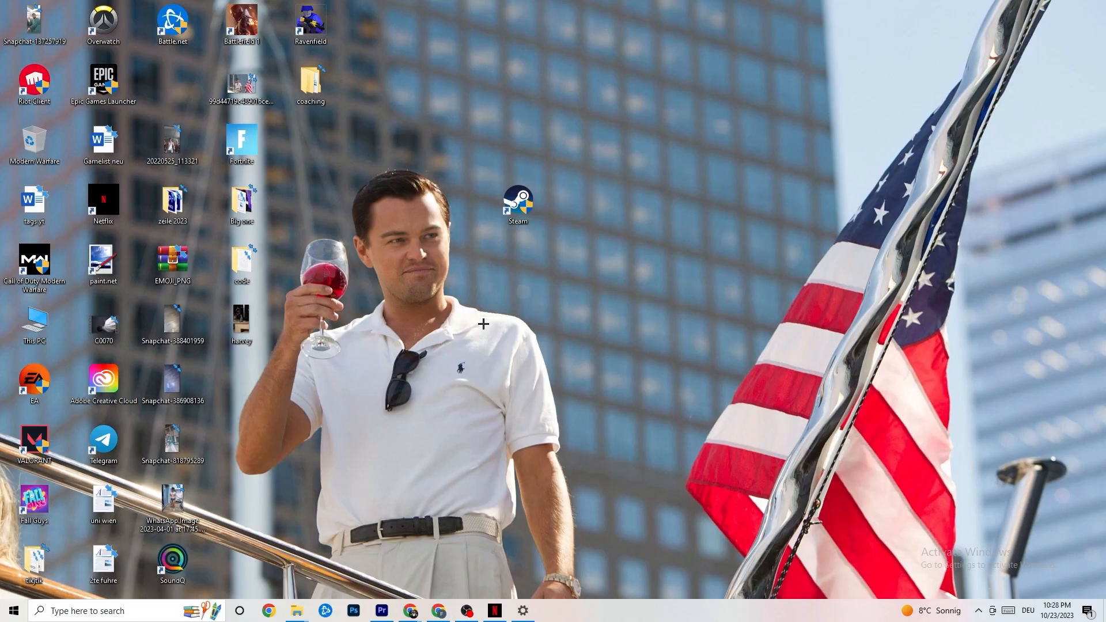
Launch Task Manager from the taskbar menu and maximize its process list
right_click(615, 618)
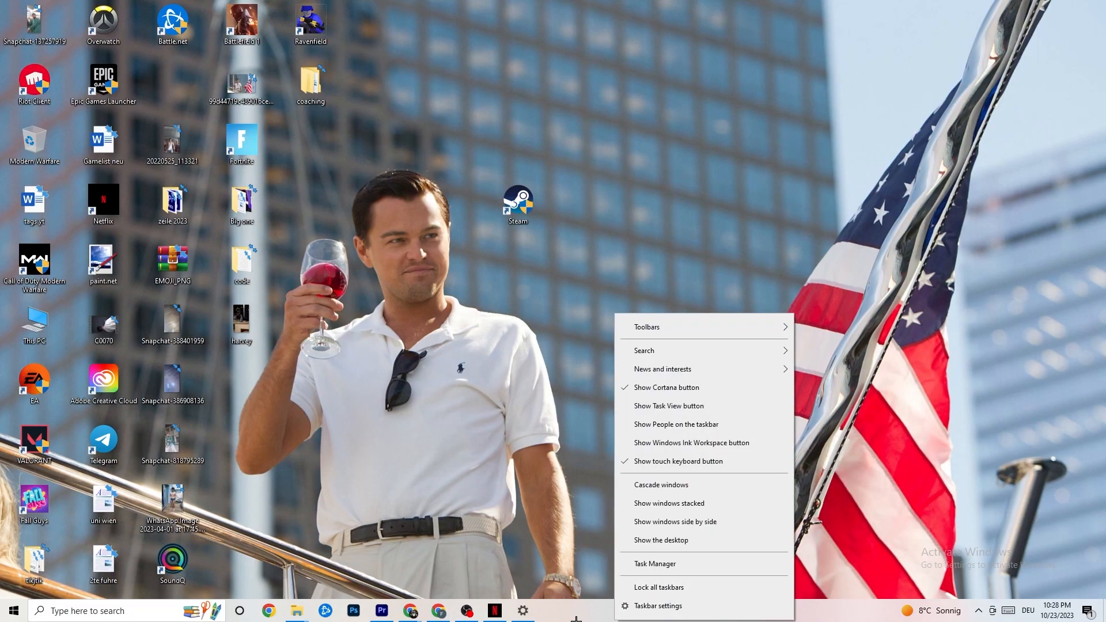
click(665, 564)
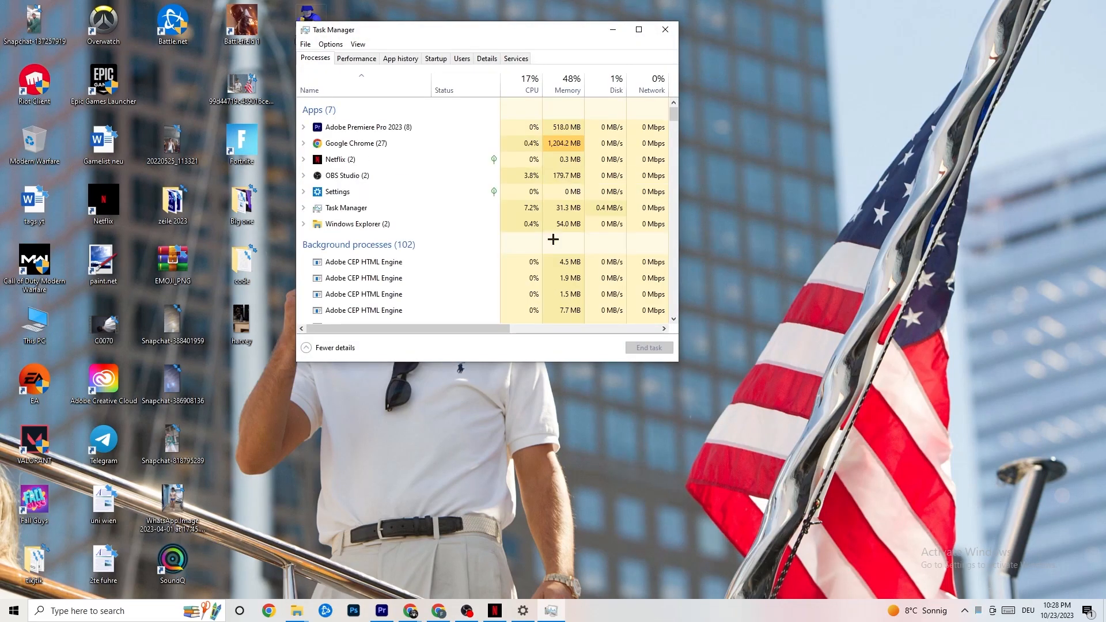
click(639, 30)
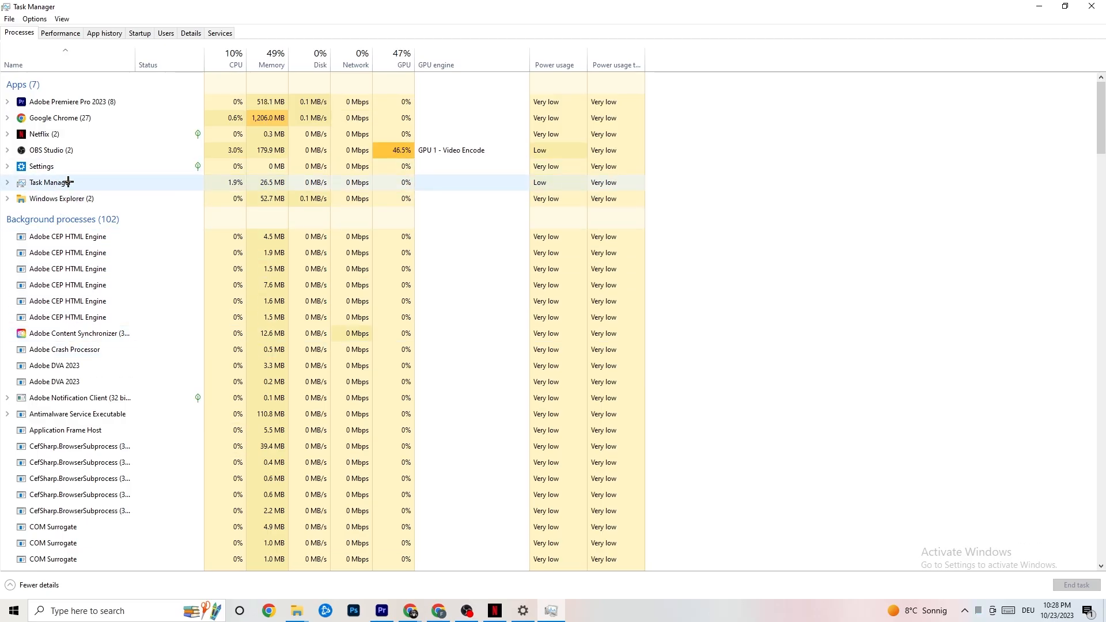
Leave Google Chrome running and switch Task Manager to the Details list with PIDs
right_click(79, 118)
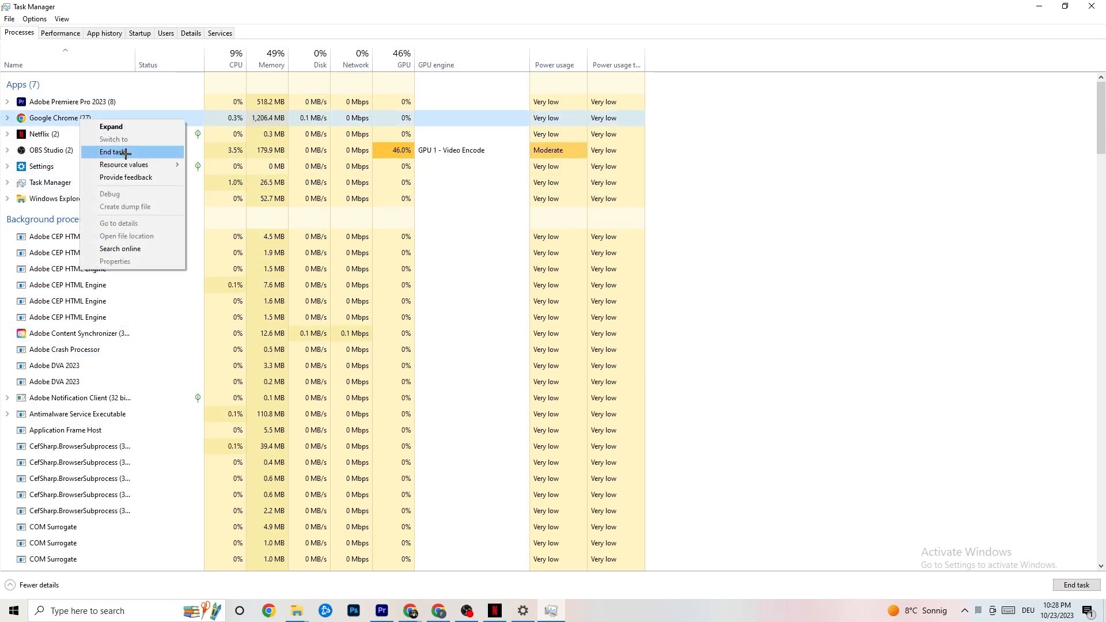
click(788, 139)
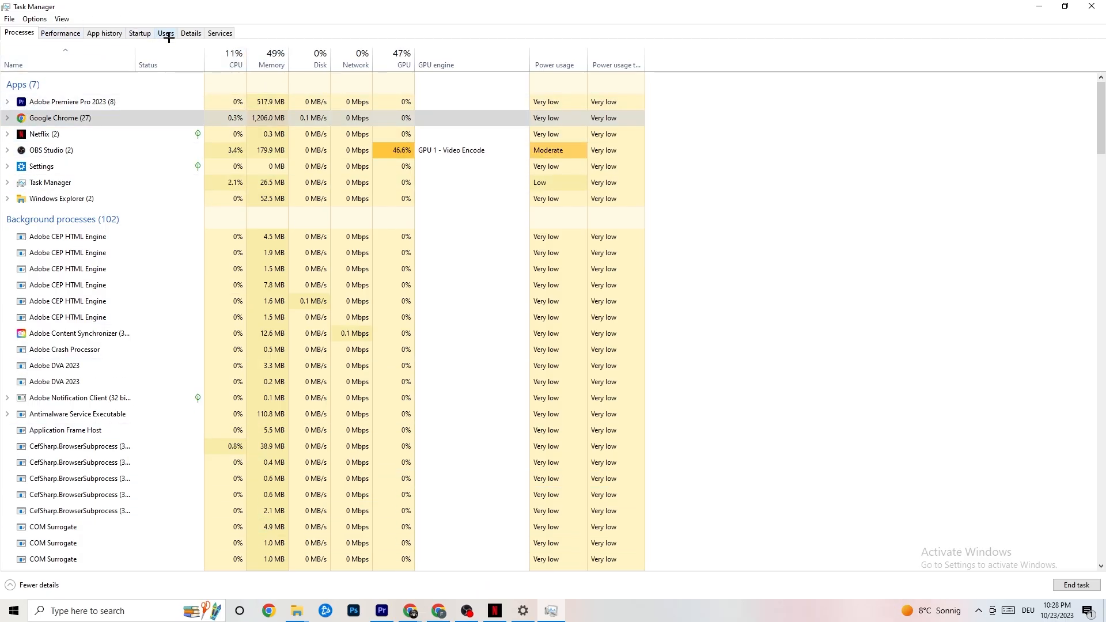
click(190, 33)
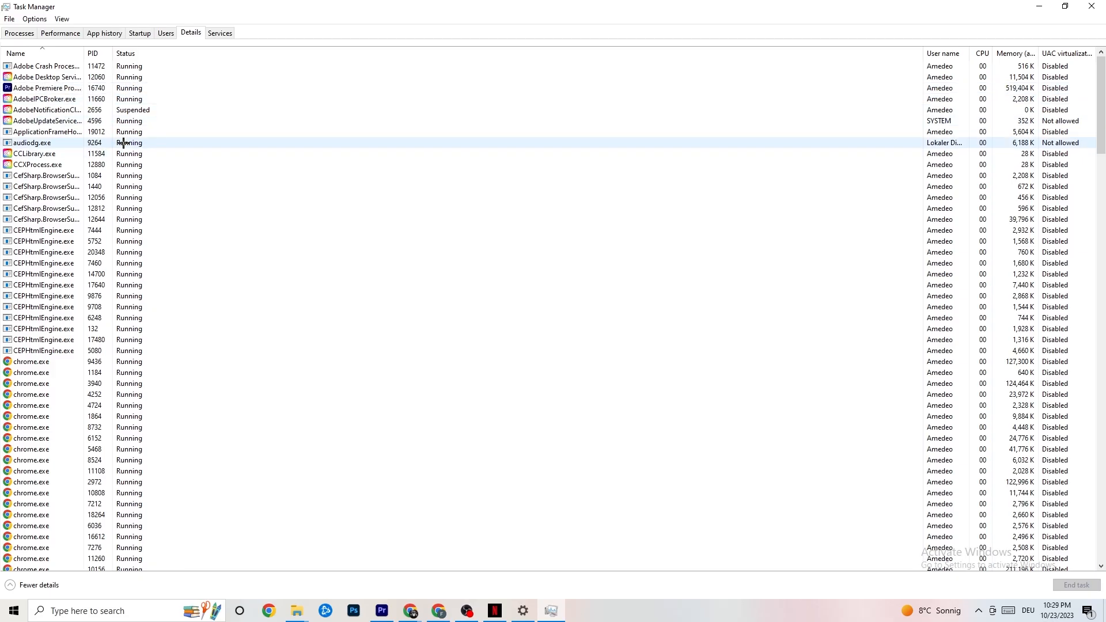
right_click(60, 89)
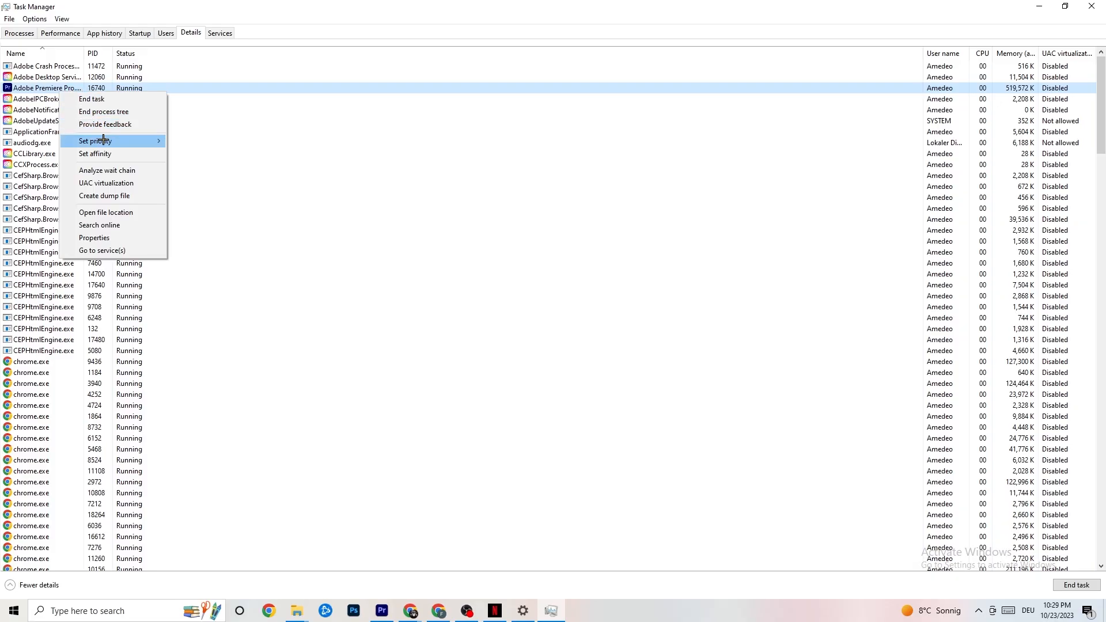
mouse_move(104, 142)
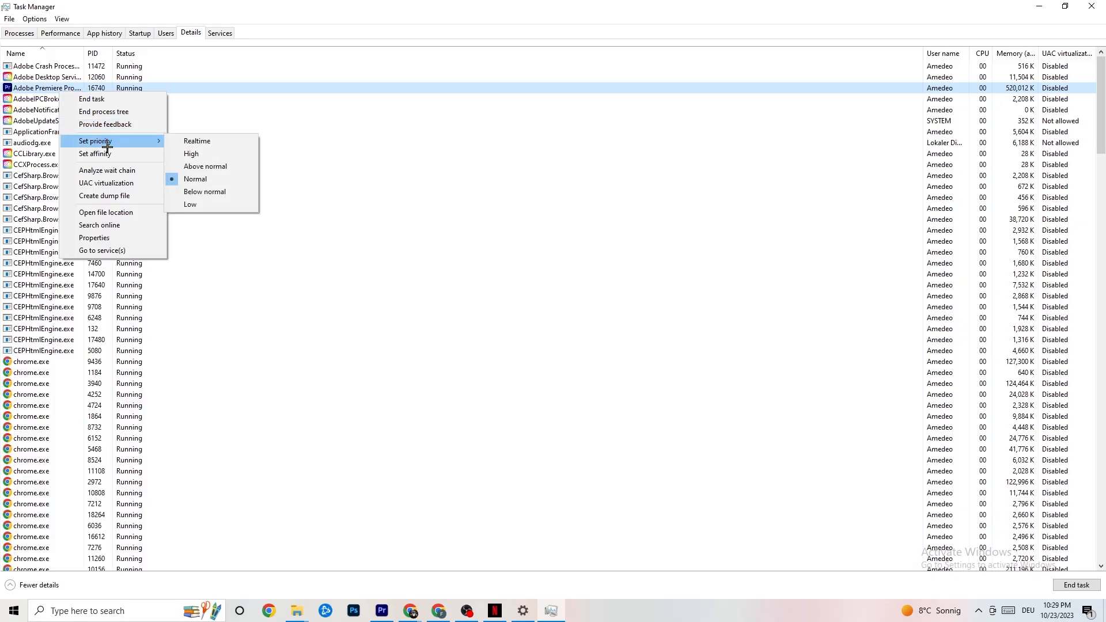
click(152, 136)
click(152, 136)
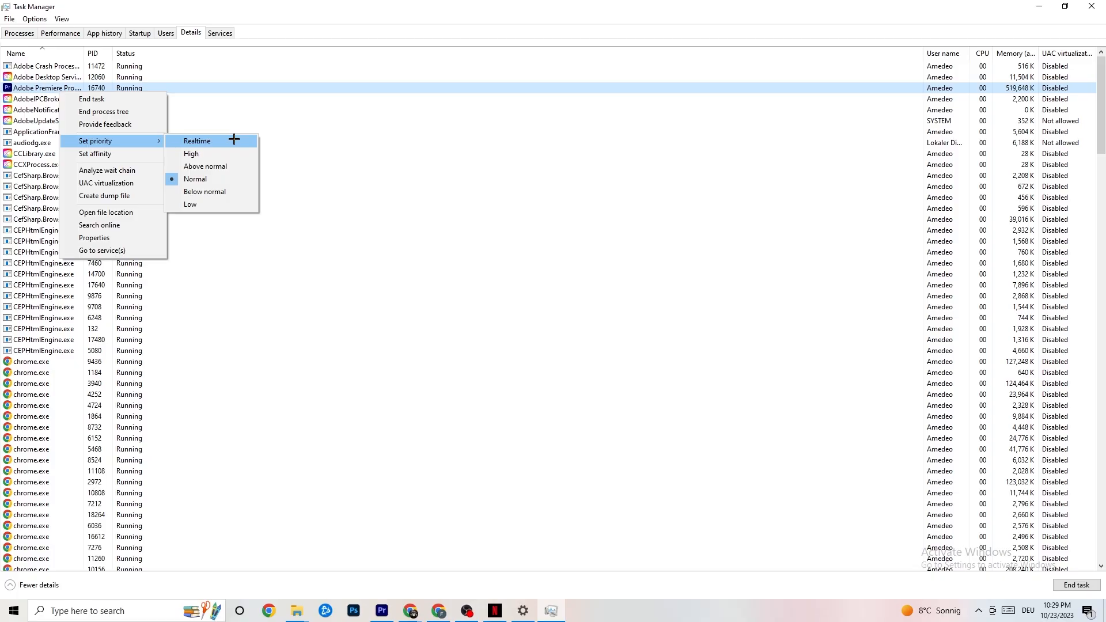
click(301, 123)
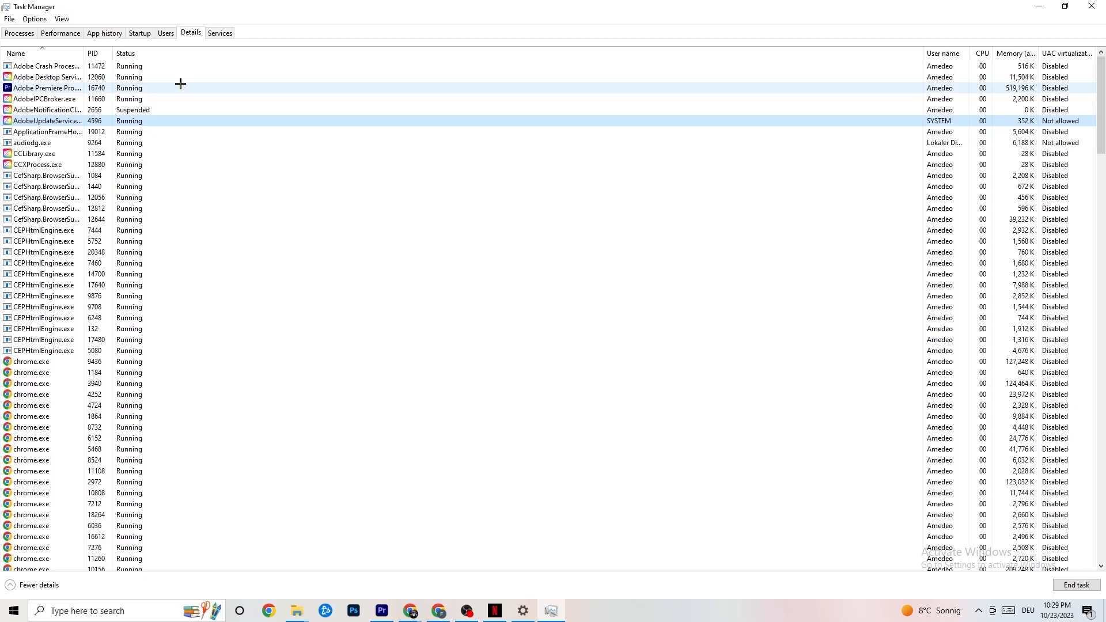
Review Startup apps, leaving Razer Synapse enabled, then close Task Manager
click(140, 32)
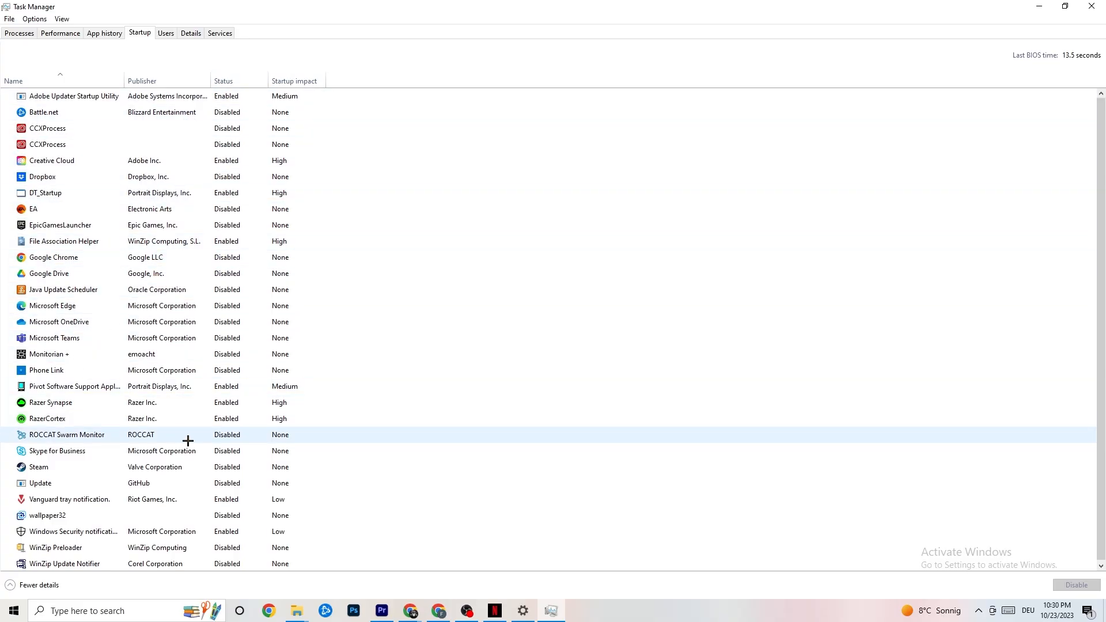
right_click(224, 403)
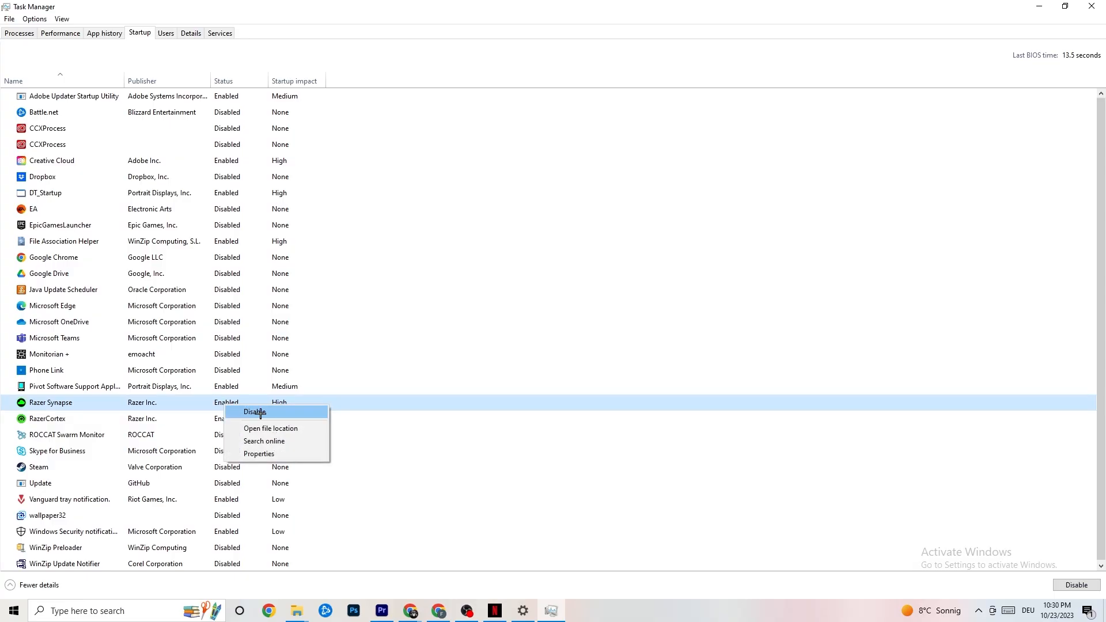
click(570, 58)
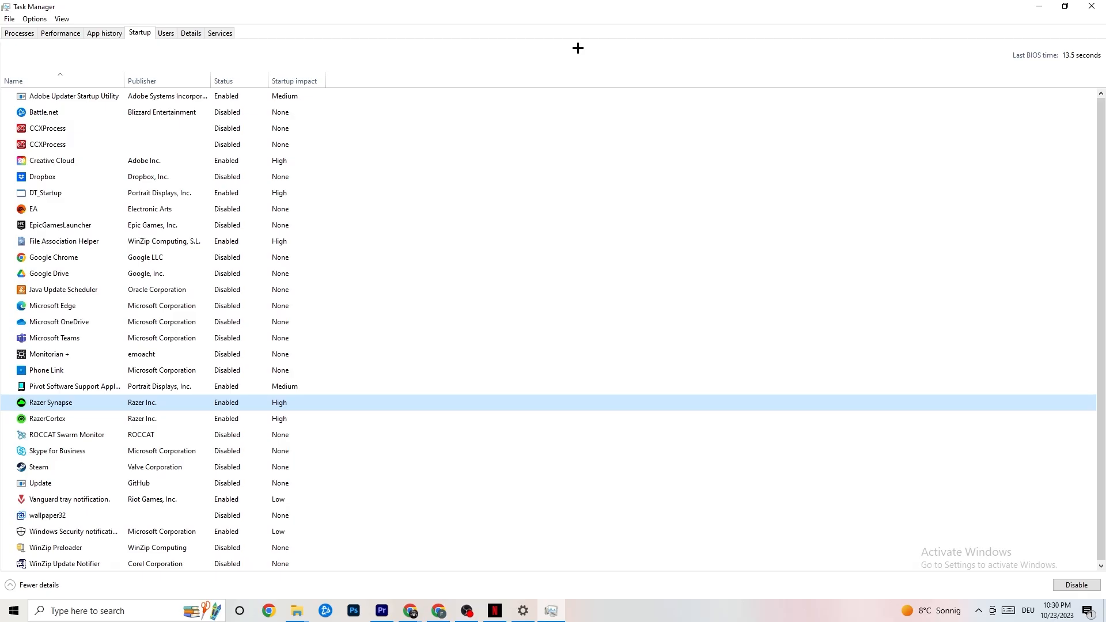
click(1085, 4)
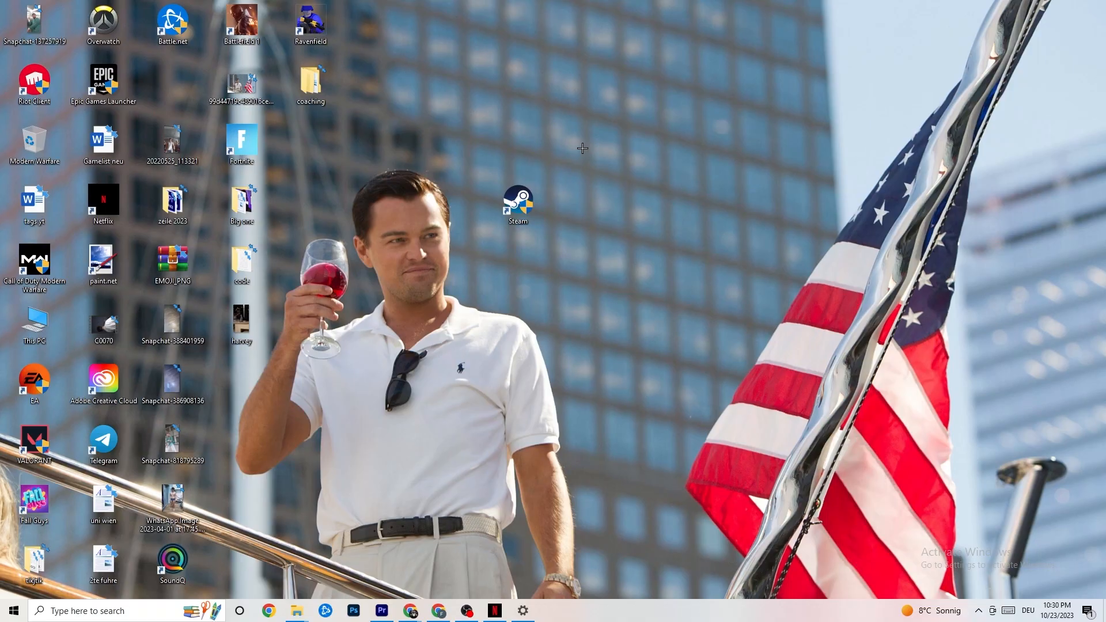
Open Windows Settings and go to the System Display page
click(8, 618)
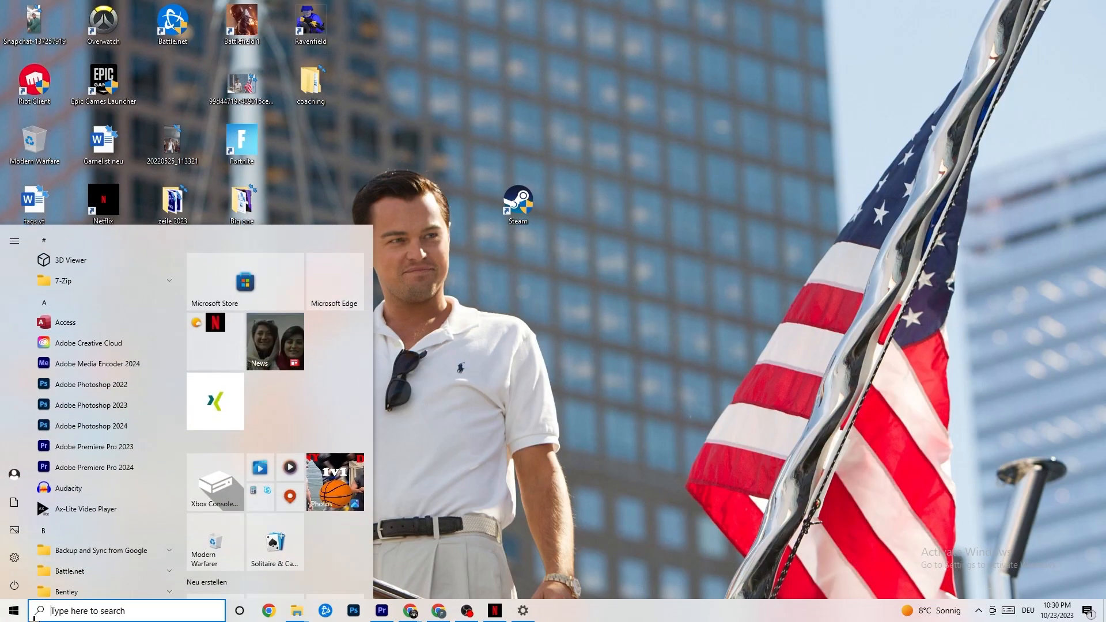
click(15, 558)
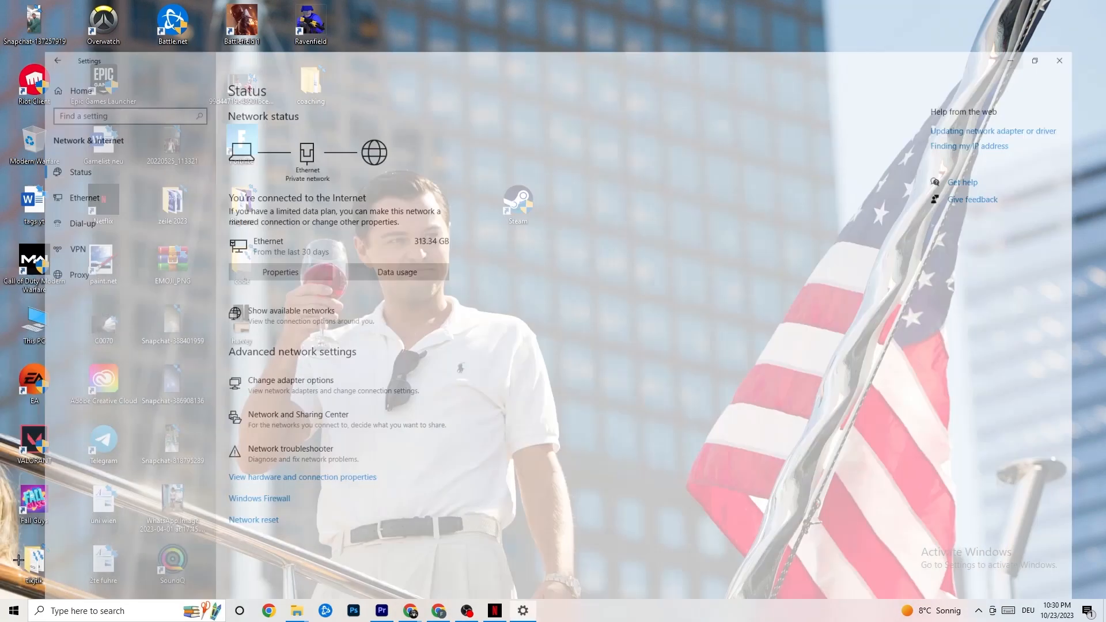
click(34, 42)
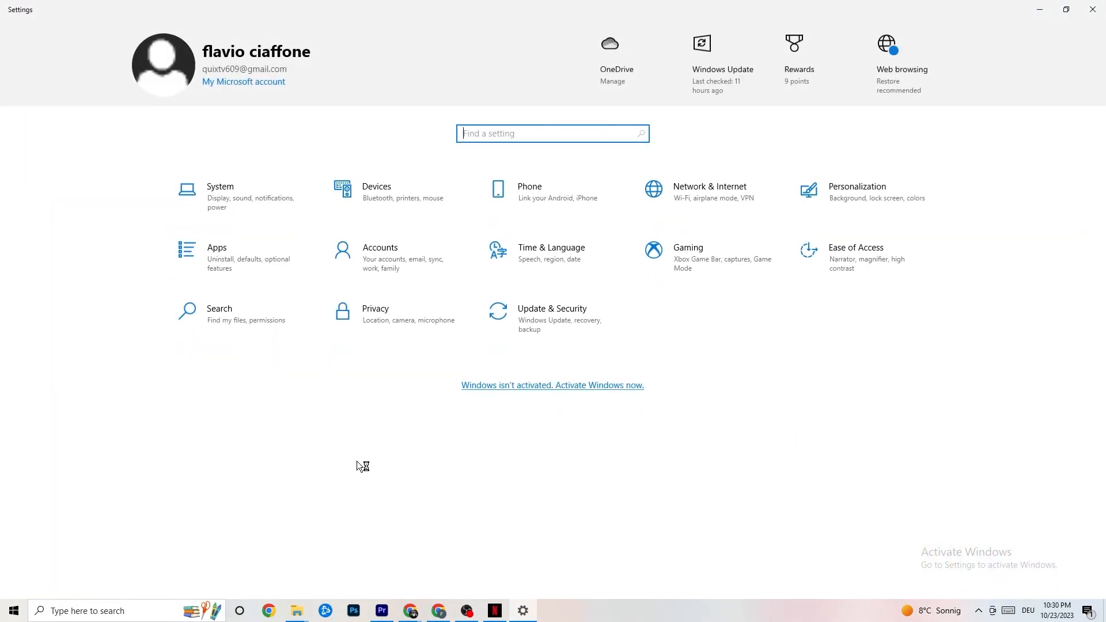
click(240, 191)
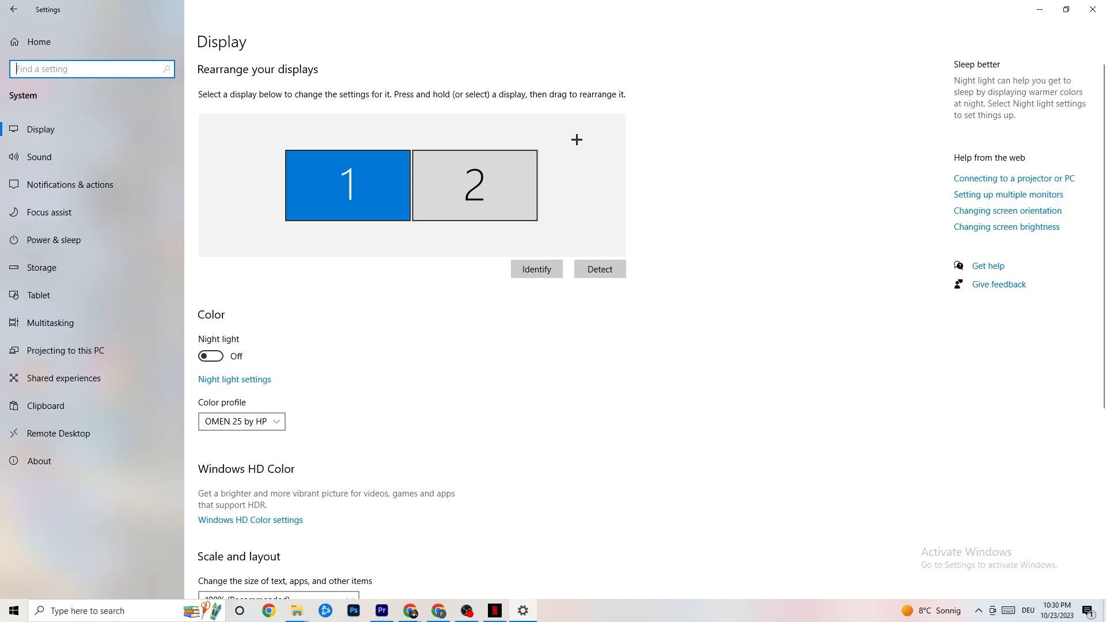
Review display scaling, keeping 100%, then move on to Power & sleep
scroll(538, 130, down, 5)
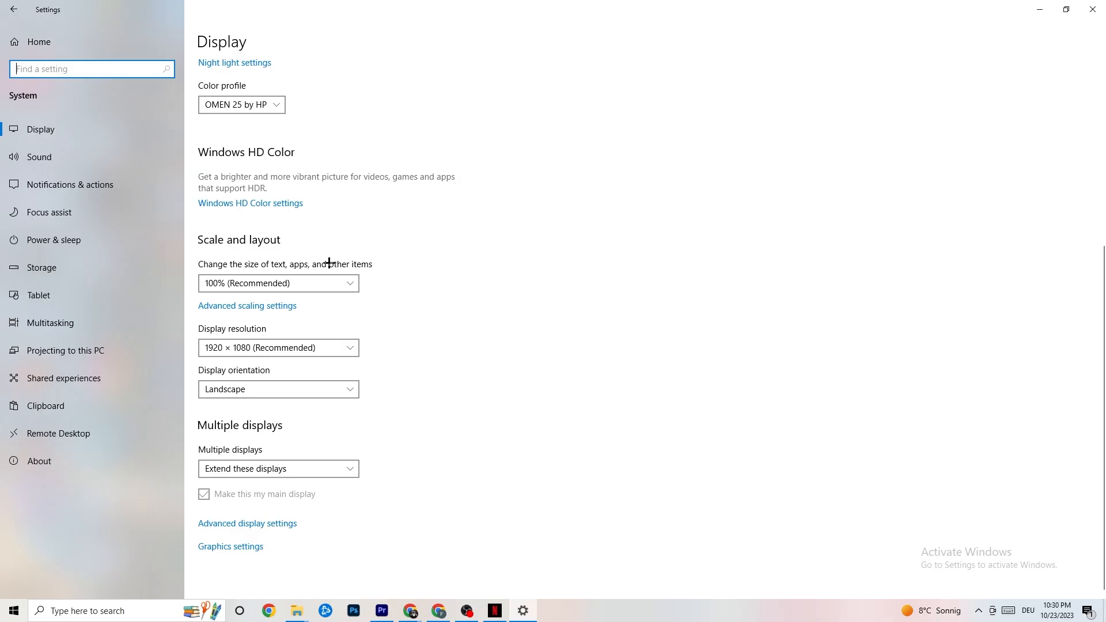
click(321, 283)
click(433, 224)
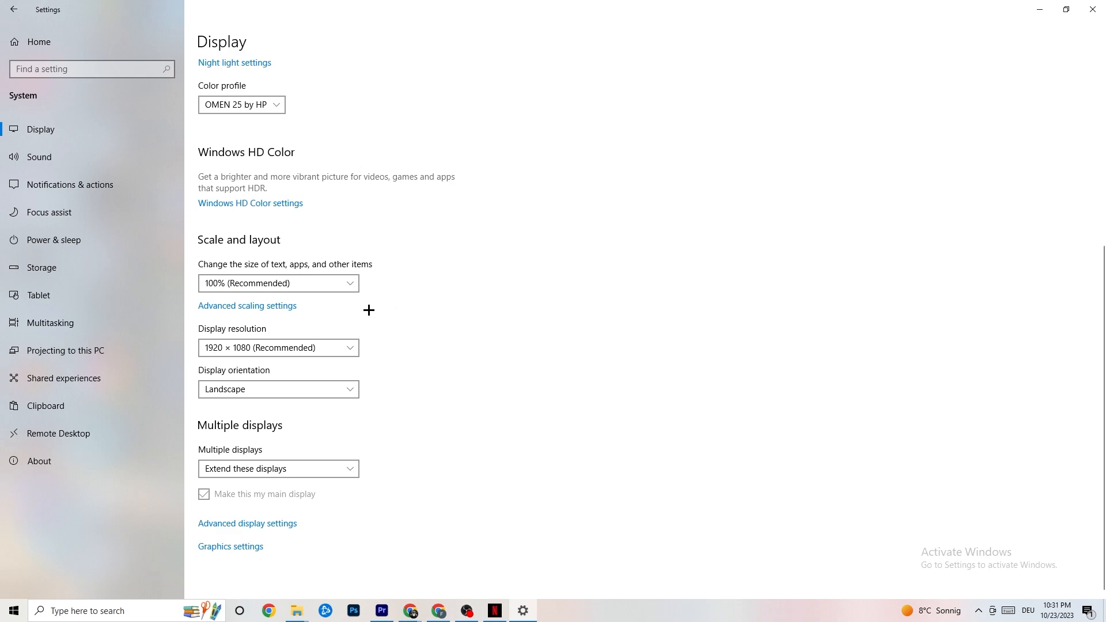
click(69, 239)
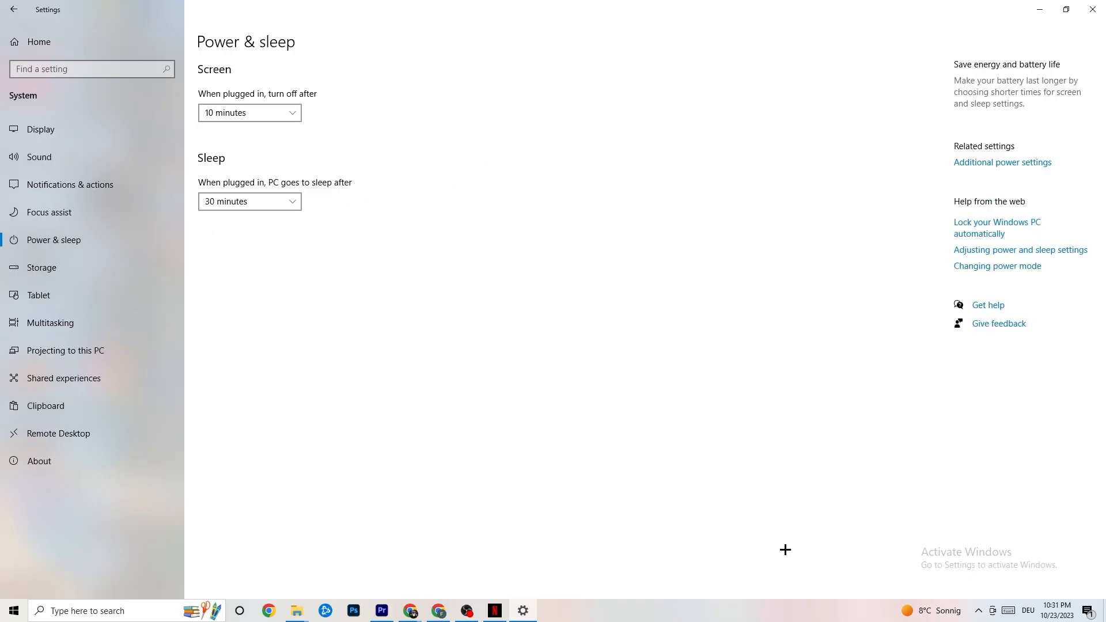
Look over the power plans in Power Options, then view Storage showing C: at 114 GB used
click(1024, 162)
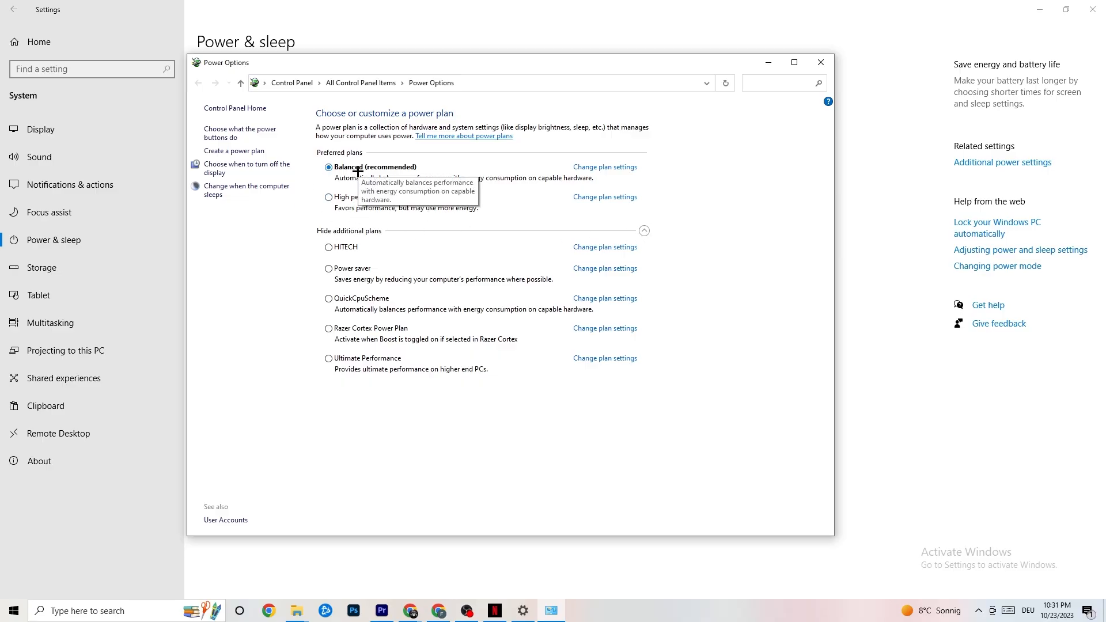
click(821, 62)
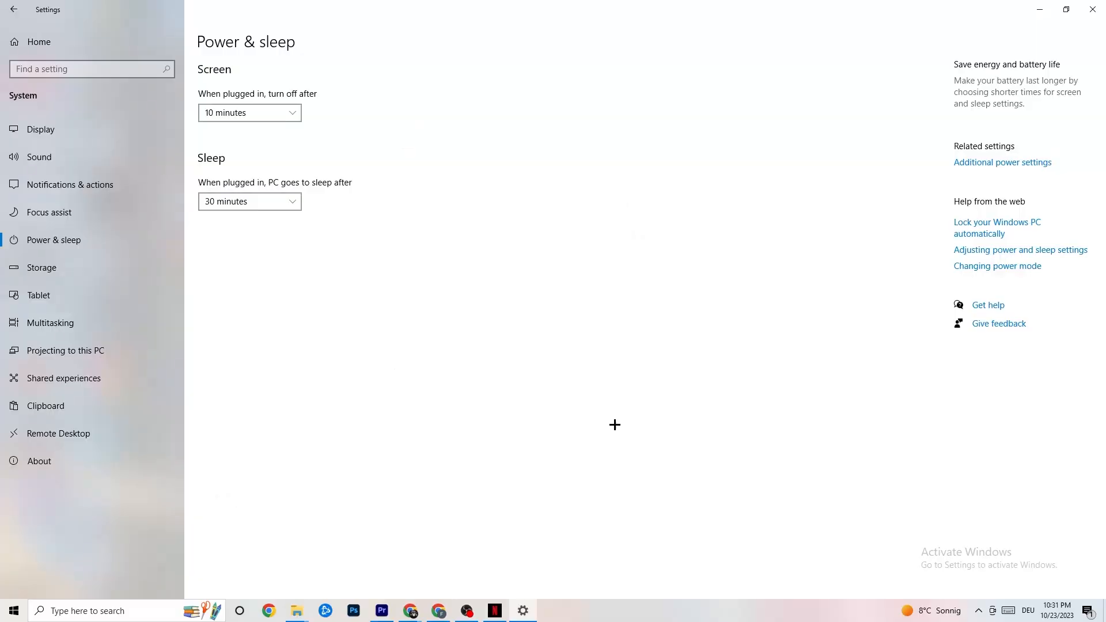
click(87, 267)
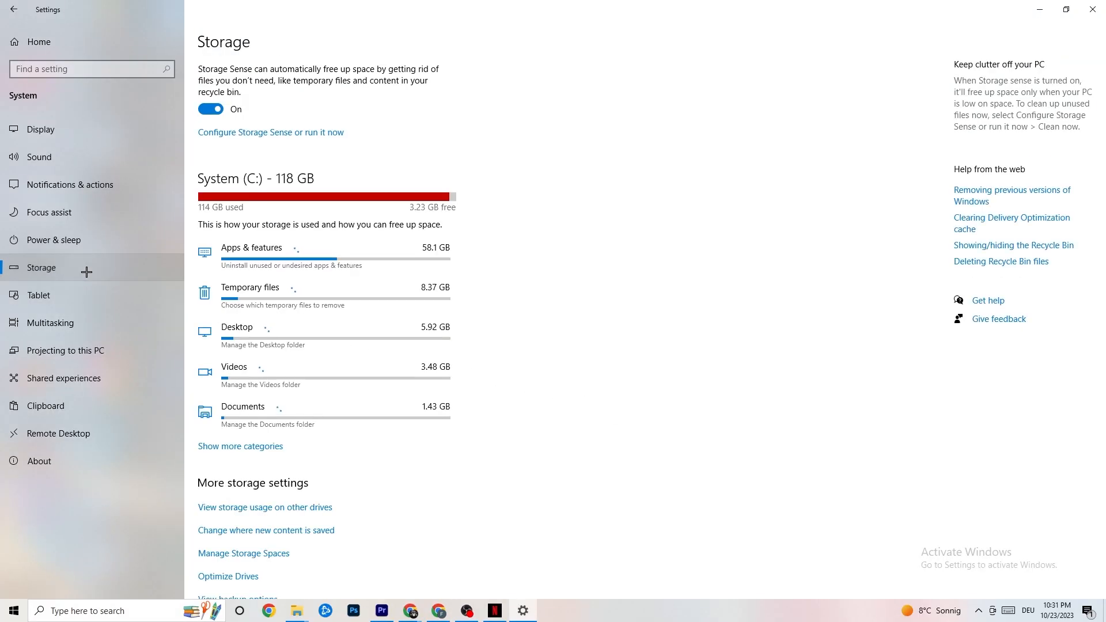
Review Storage Sense, keeping it weekly with unchanged cleanup periods, then return to Settings home
click(261, 134)
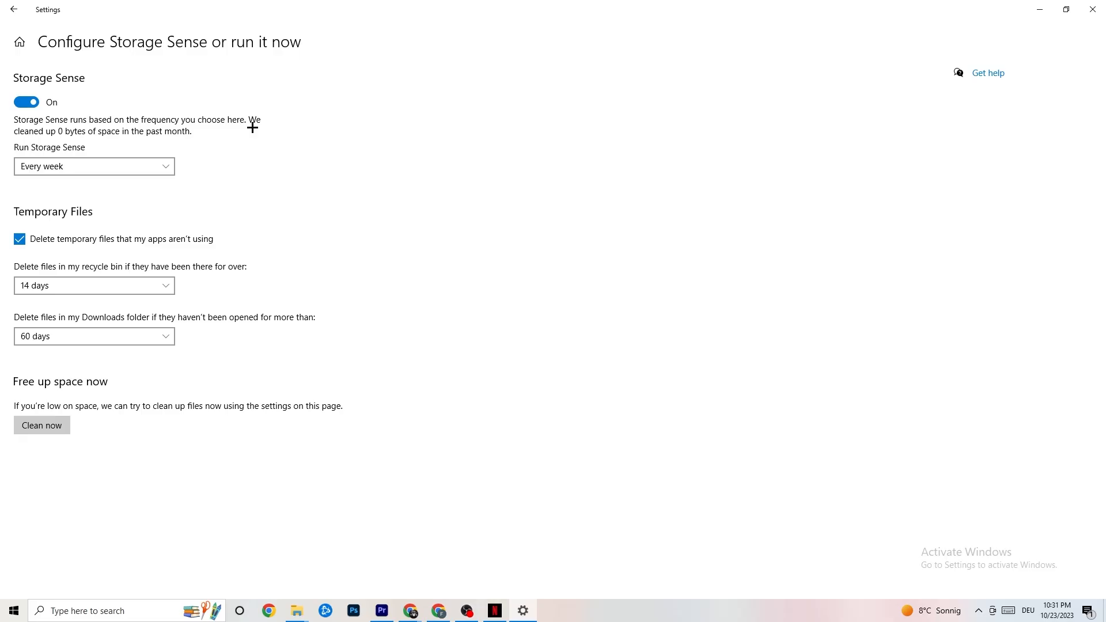
click(123, 167)
click(124, 167)
click(133, 172)
click(324, 215)
click(128, 282)
click(362, 234)
click(10, 5)
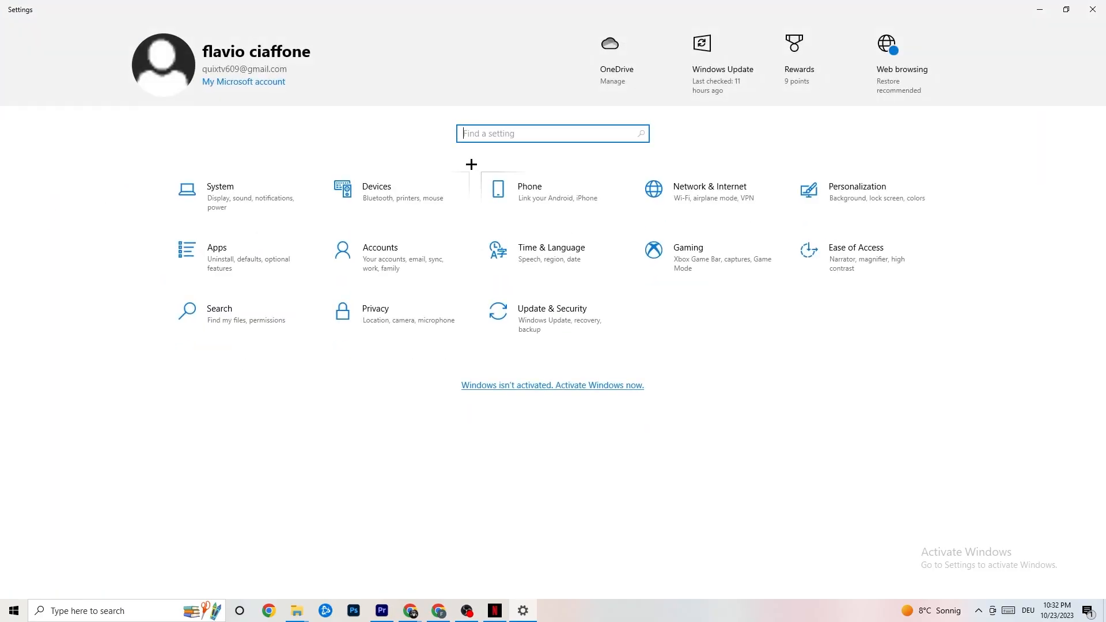
Go to Gaming settings and view Captures, with background recording off and 30 fps
click(737, 264)
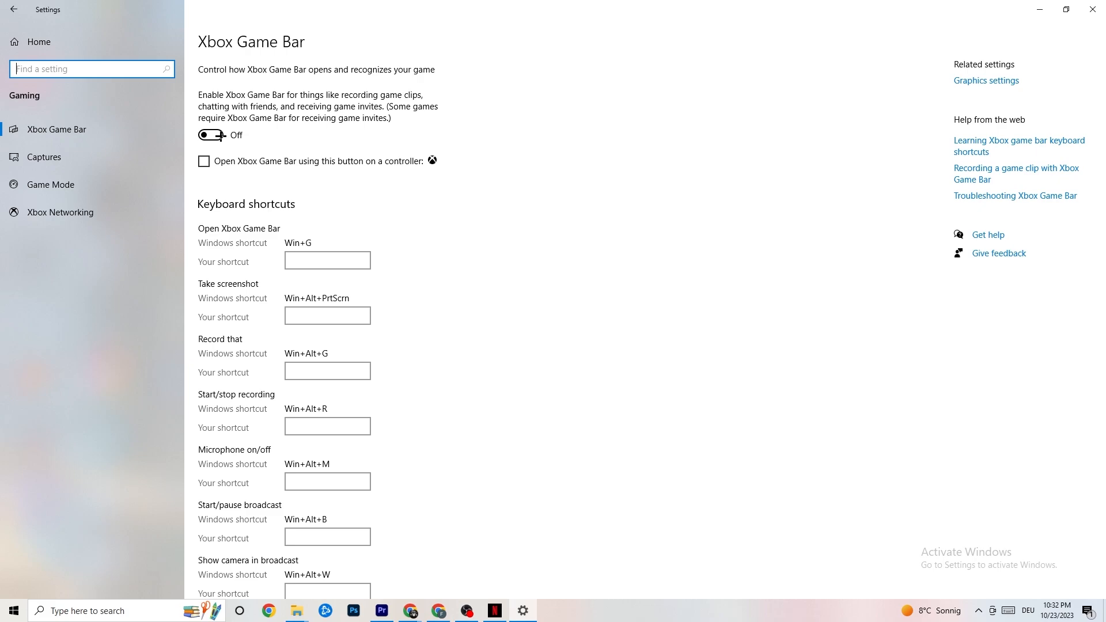
click(95, 164)
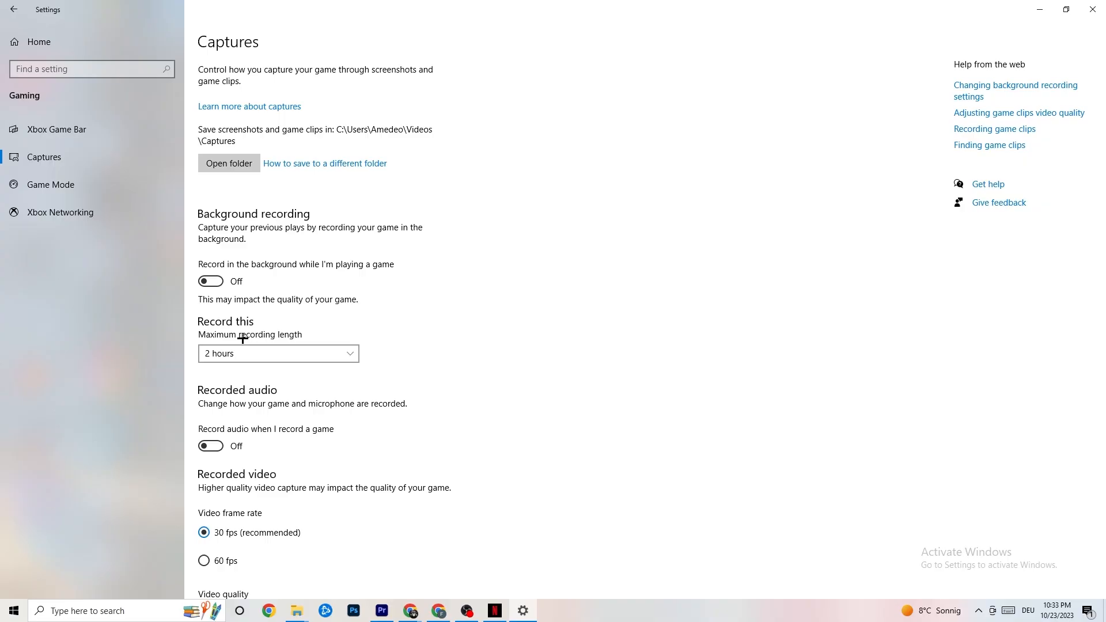
Confirm Game Mode is switched on, then return to Settings home
click(101, 185)
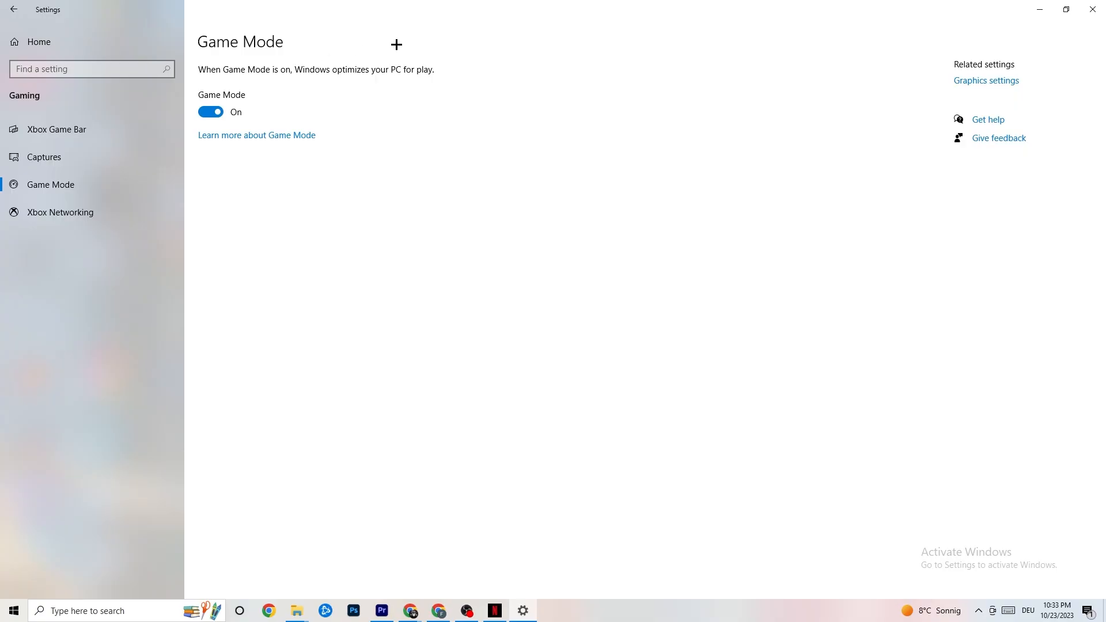
click(14, 10)
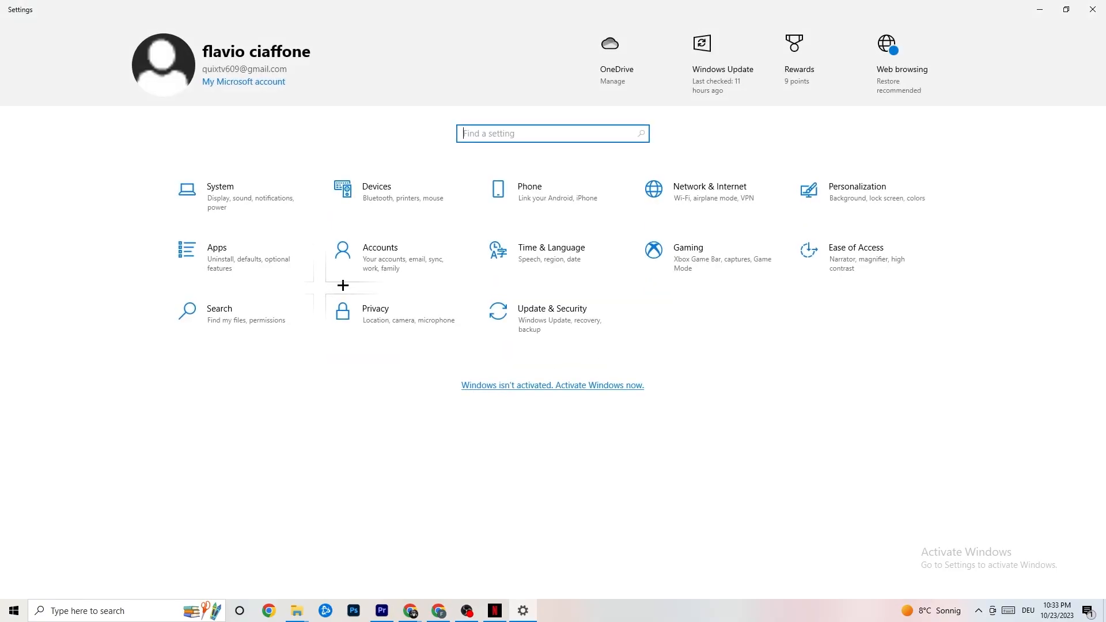
Check Troubleshoot and Windows Update showing the PC up to date, then close Settings
click(578, 328)
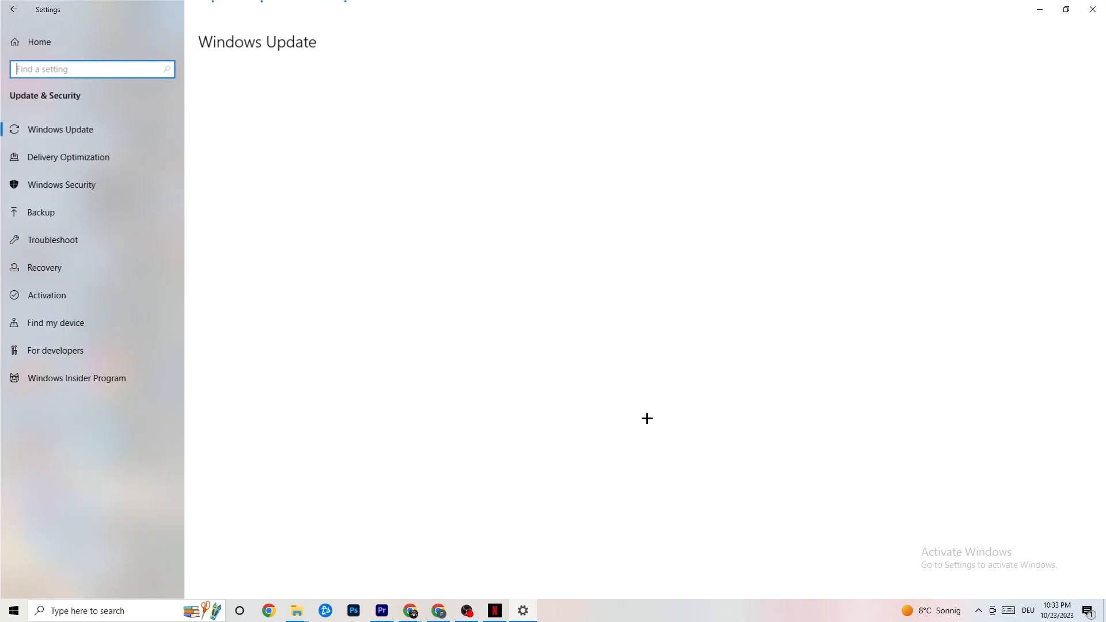
click(66, 232)
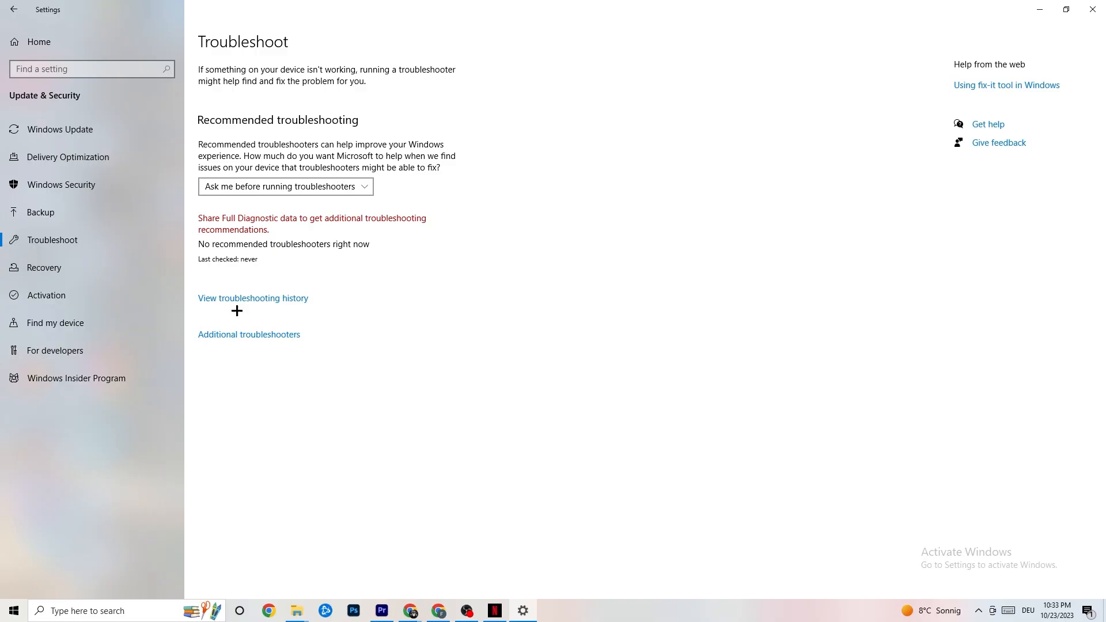
click(88, 131)
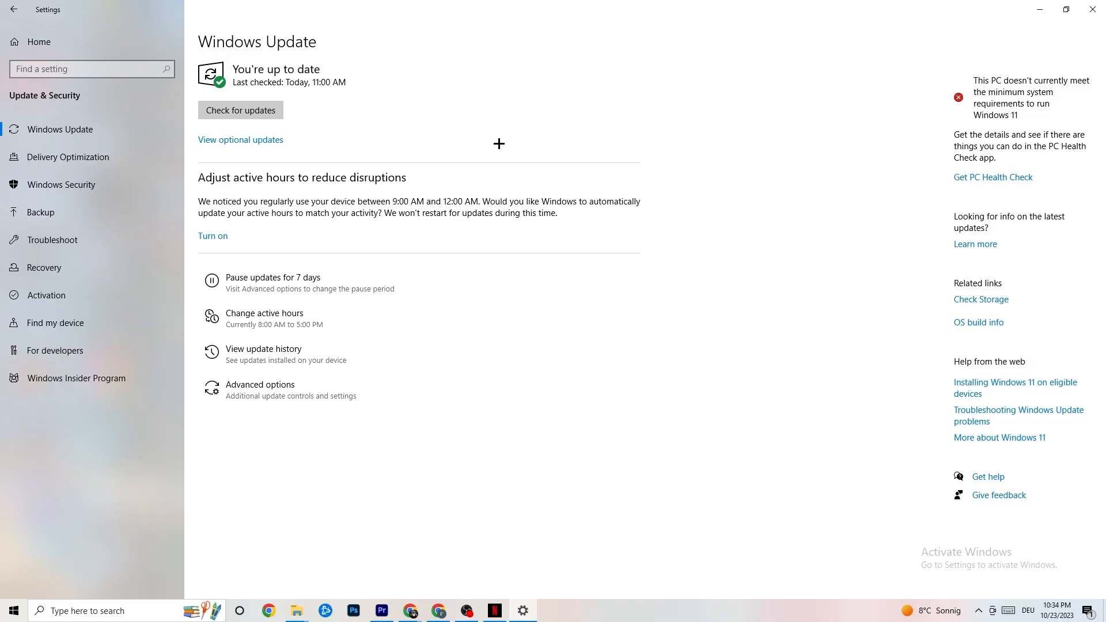
click(1081, 12)
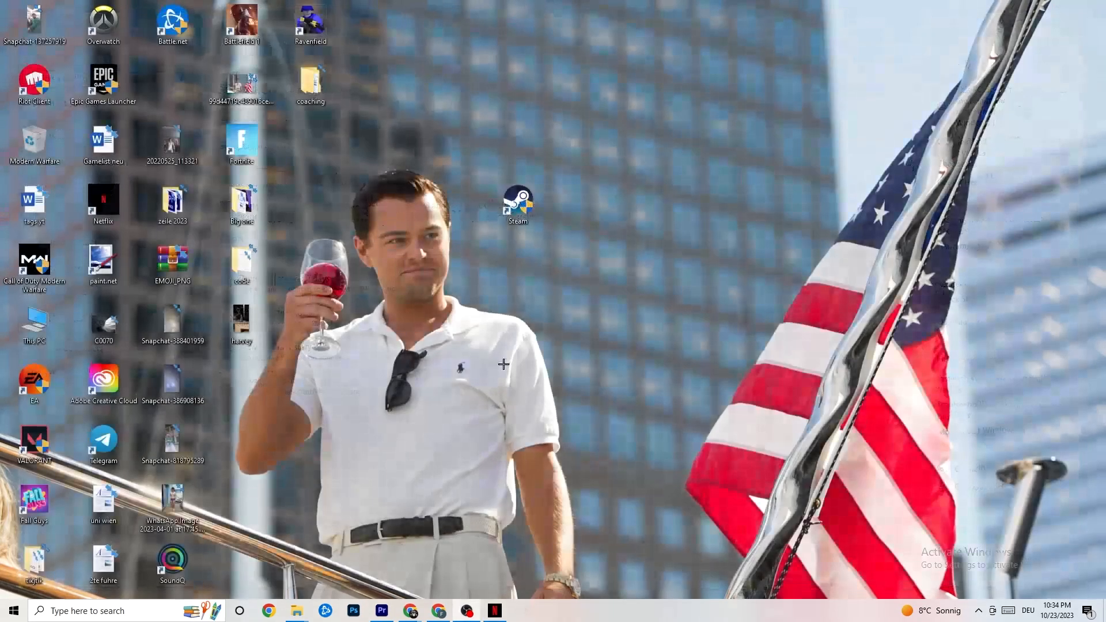